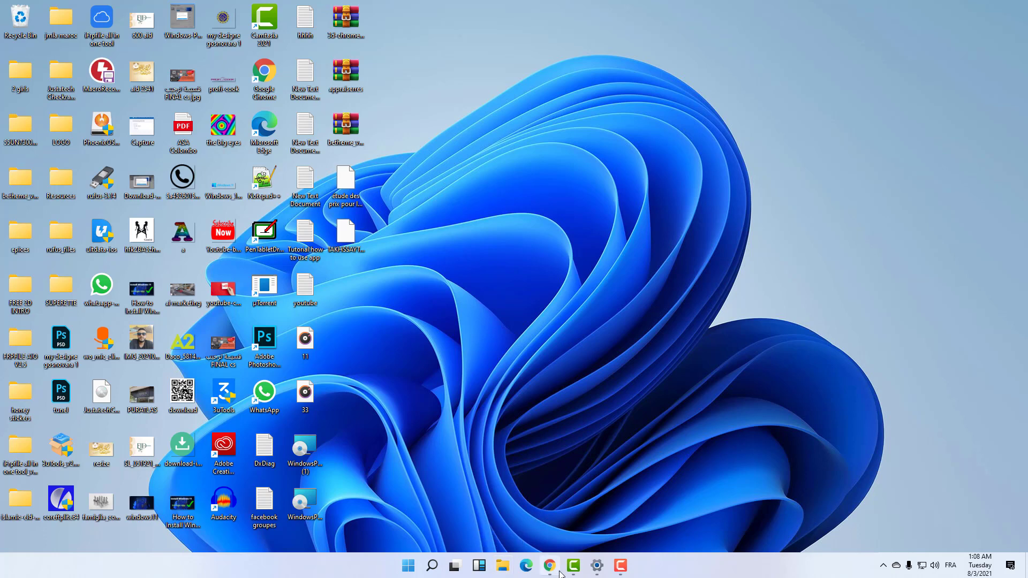
Close the Personalization Settings window and relaunch Settings from Start's pinned apps
{"action": "left_click", "coordinate": [597, 571]}
{"action": "left_click", "coordinate": [596, 571]}
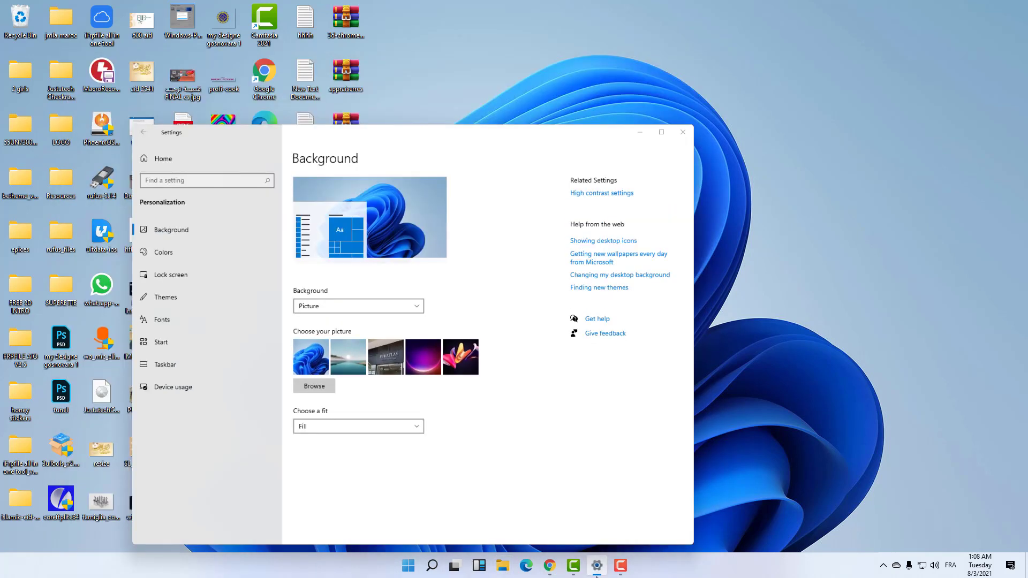
{"action": "mouse_move", "coordinate": [597, 567]}
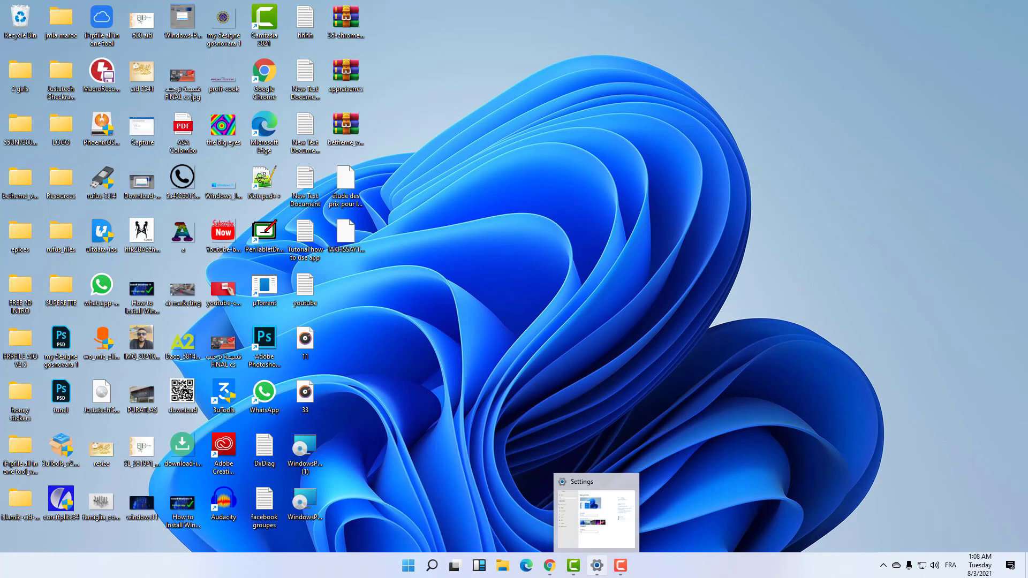
{"action": "left_click", "coordinate": [631, 482]}
{"action": "left_click", "coordinate": [421, 567]}
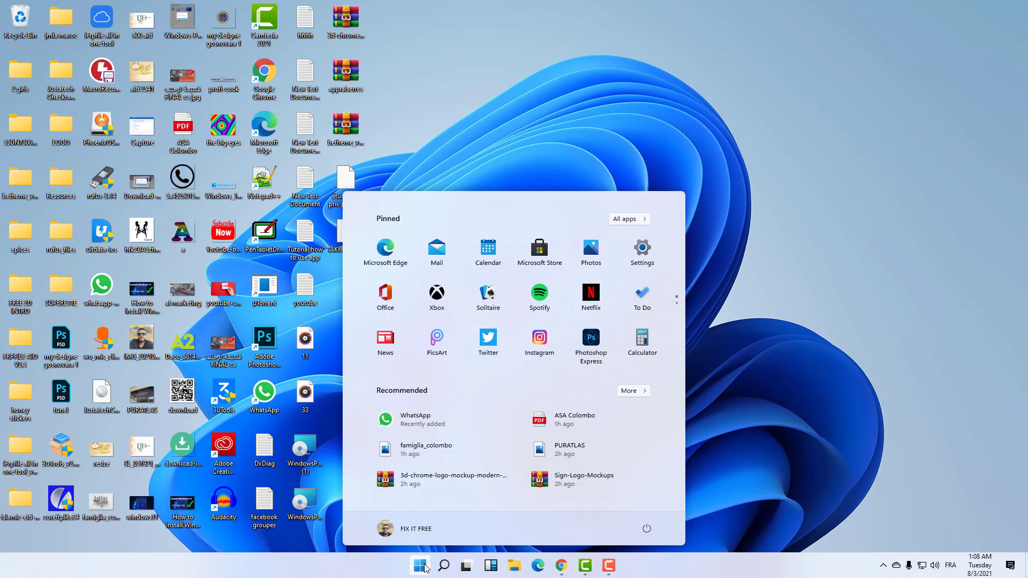
{"action": "left_click", "coordinate": [643, 249]}
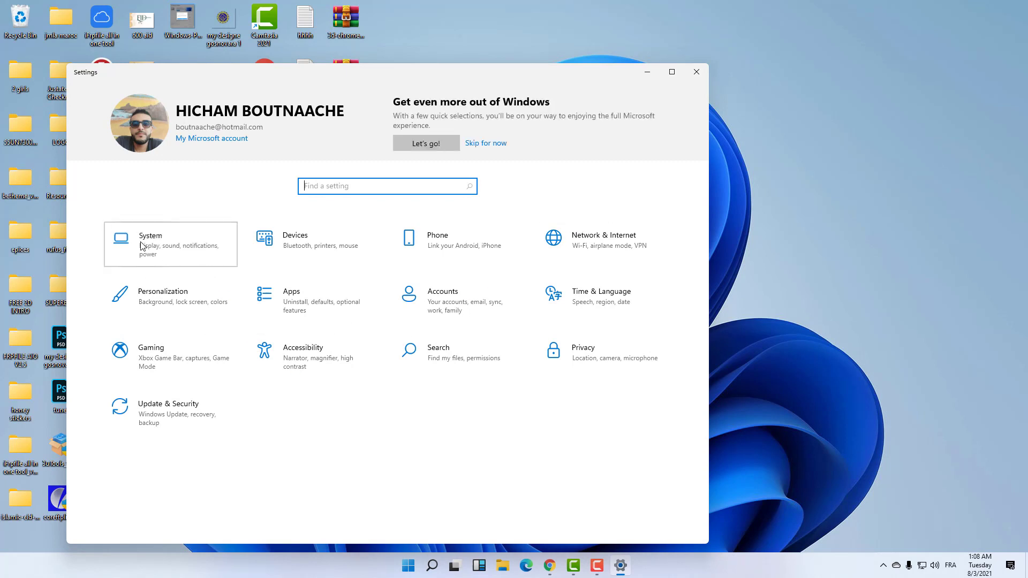
Go to System > Storage and open Optimize Drives from More storage settings
{"action": "left_click", "coordinate": [168, 238]}
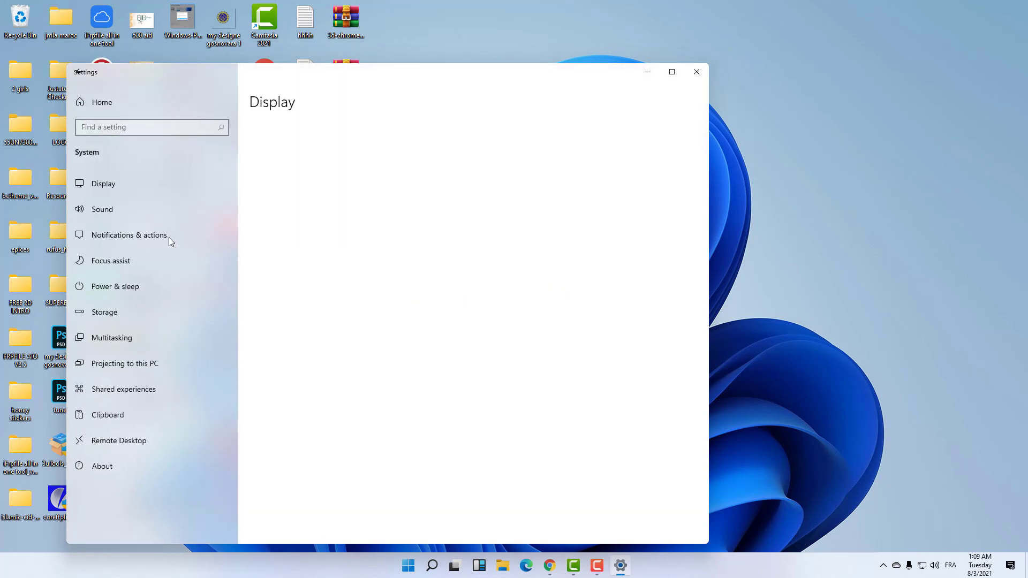
{"action": "left_click", "coordinate": [169, 237]}
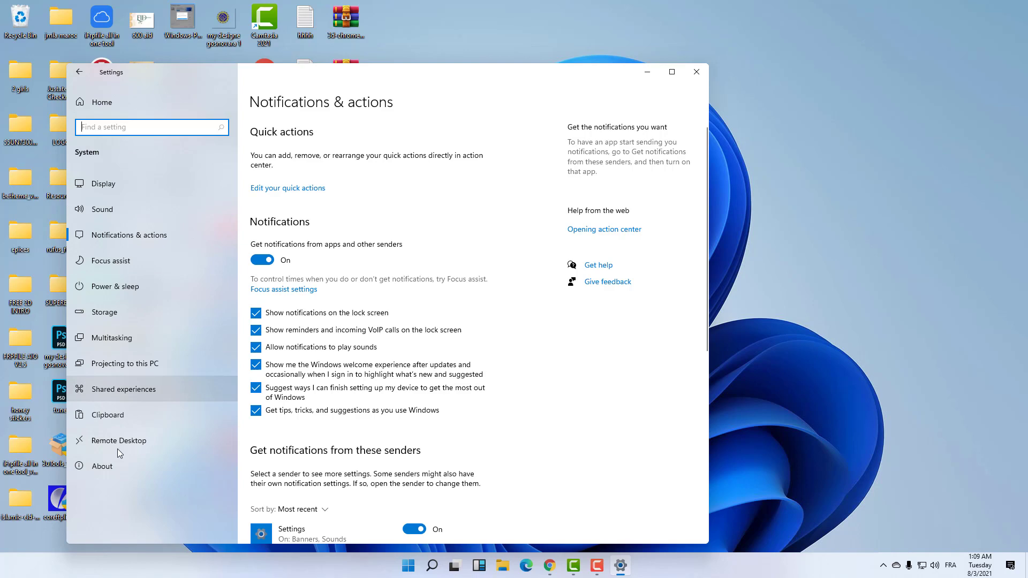
{"action": "left_click", "coordinate": [98, 316]}
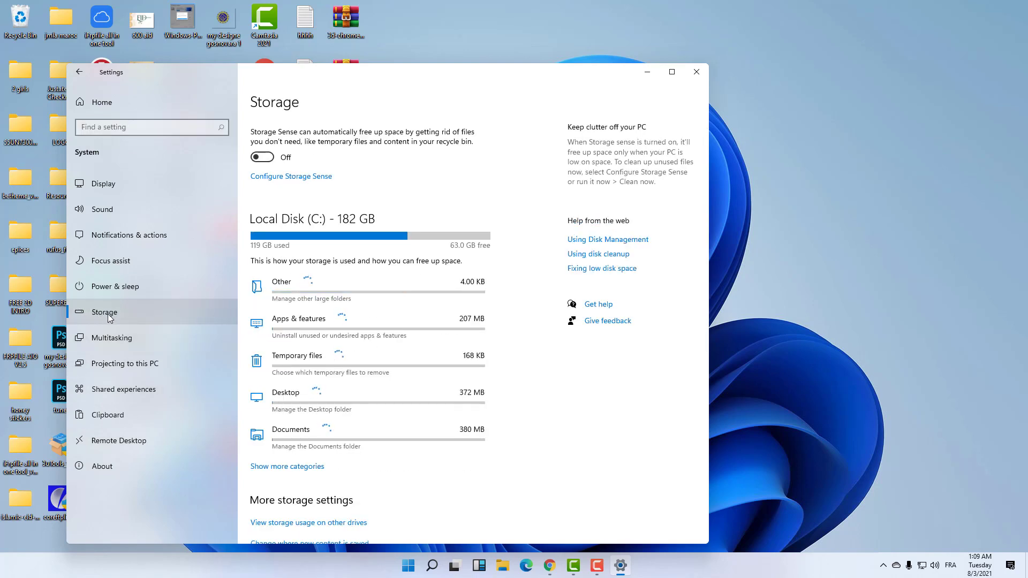
{"action": "scroll", "coordinate": [455, 392], "scroll_direction": "down", "scroll_amount": 2}
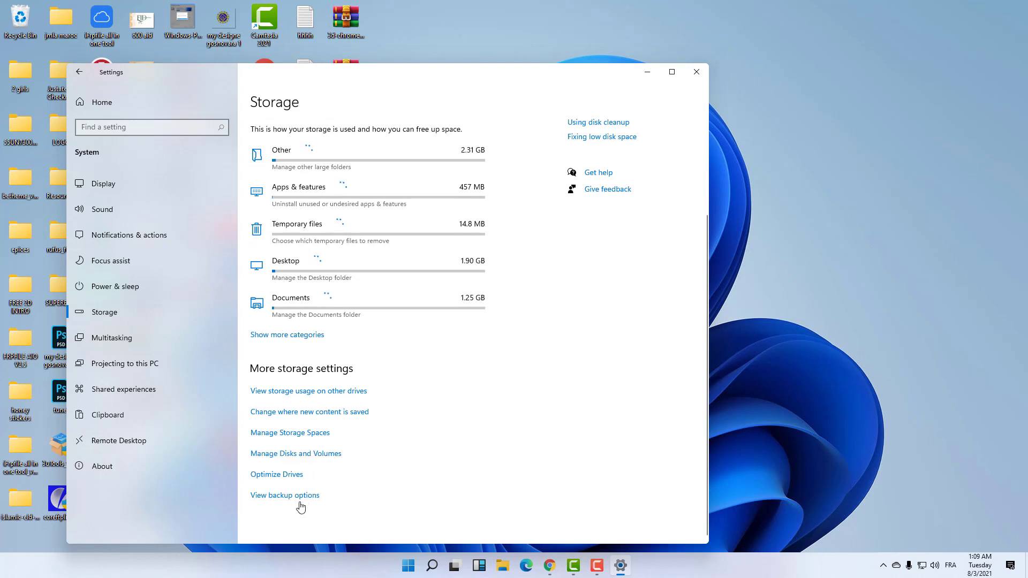
{"action": "left_click", "coordinate": [276, 480]}
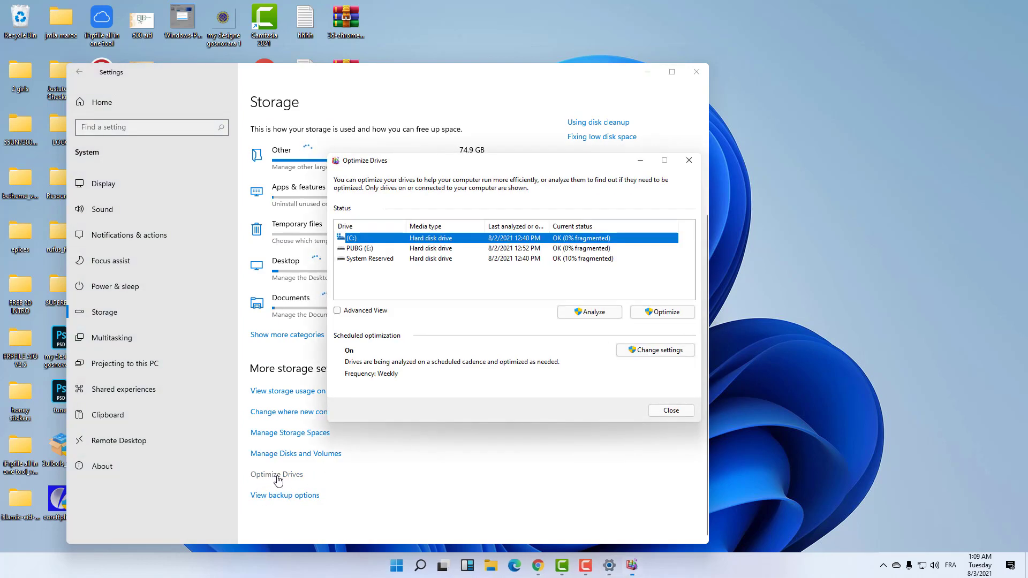
Close Settings and Optimize Drives, then search Windows for 'def'
{"action": "left_click", "coordinate": [696, 72]}
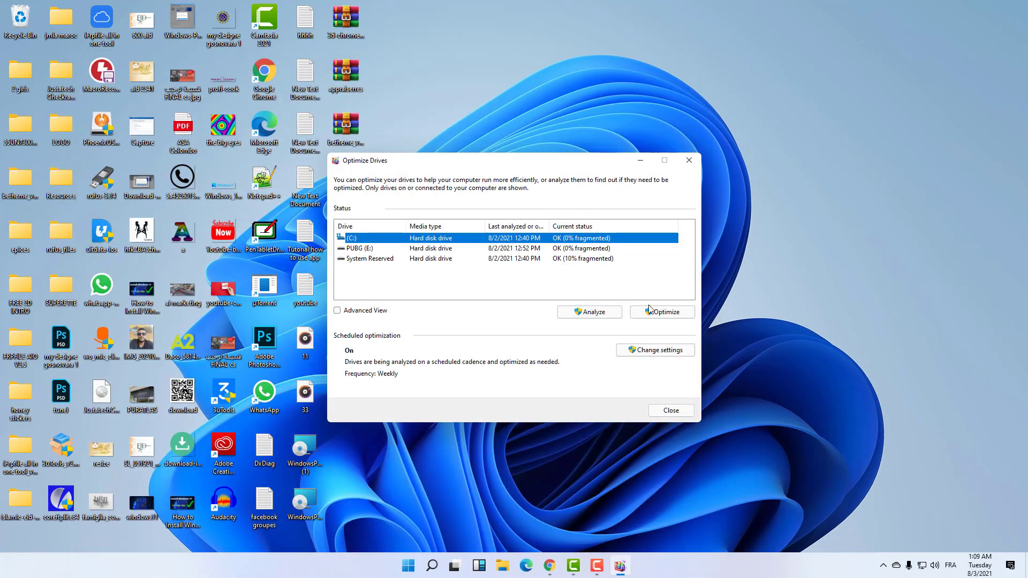
{"action": "left_click", "coordinate": [690, 160]}
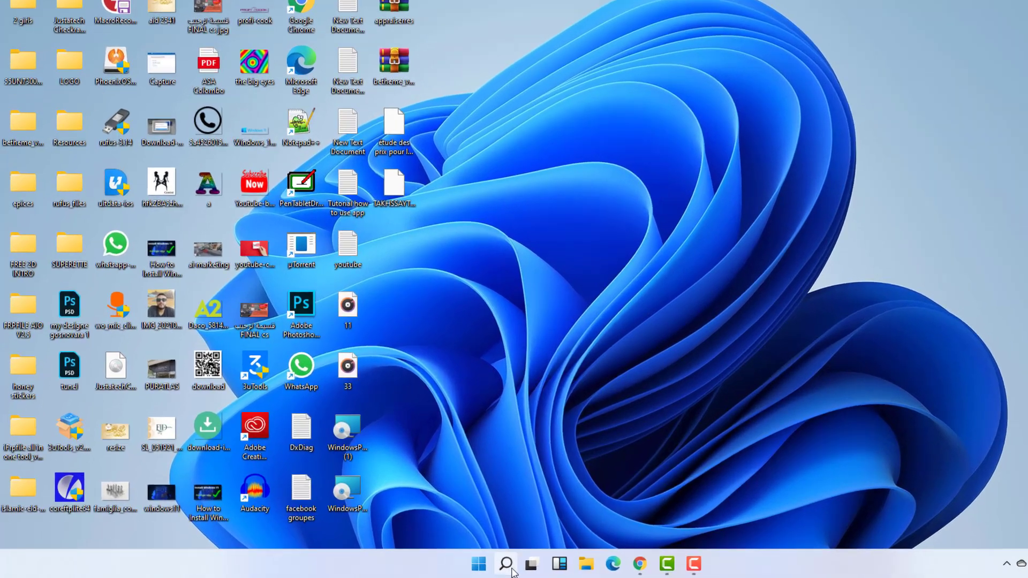
{"action": "left_click", "coordinate": [432, 566]}
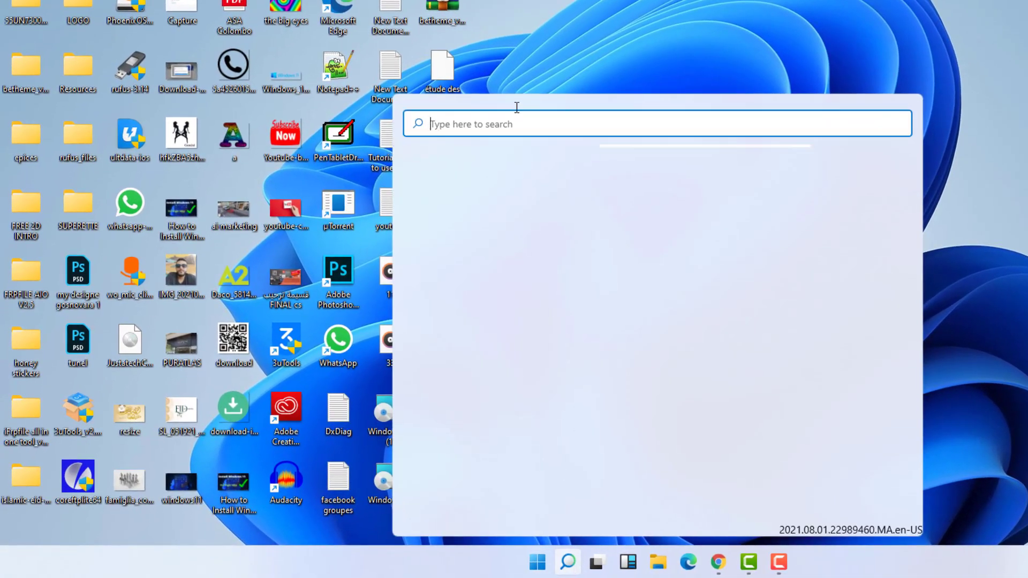
{"action": "type", "text": "def"}
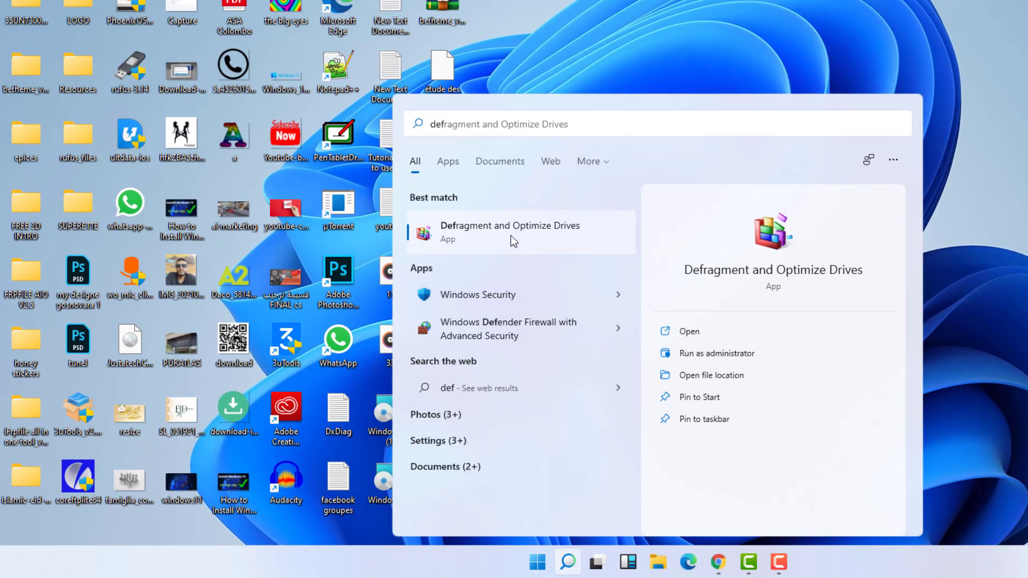
Launch Defragment and Optimize Drives from the search results and move its window up-right
{"action": "left_click", "coordinate": [516, 232]}
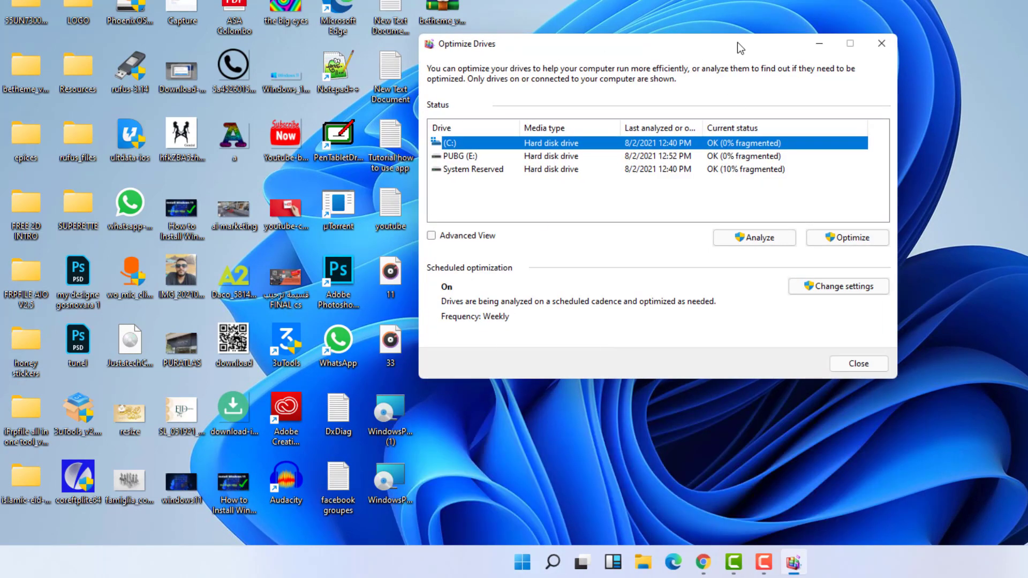
{"action": "left_click_drag", "start_coordinate": [674, 43], "coordinate": [795, 33]}
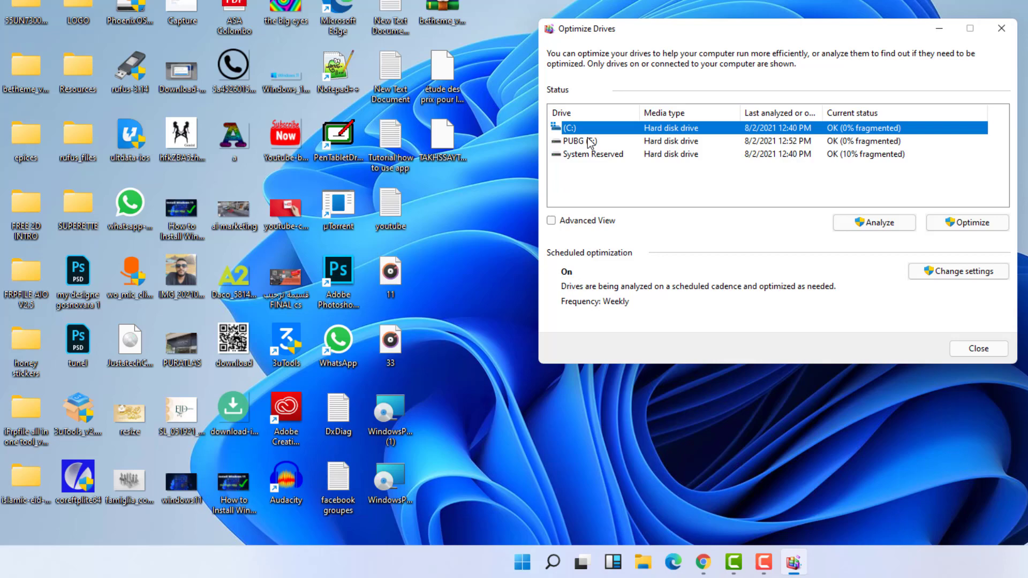
{"action": "left_click", "coordinate": [639, 183]}
{"action": "left_click", "coordinate": [779, 156]}
{"action": "left_click", "coordinate": [787, 141]}
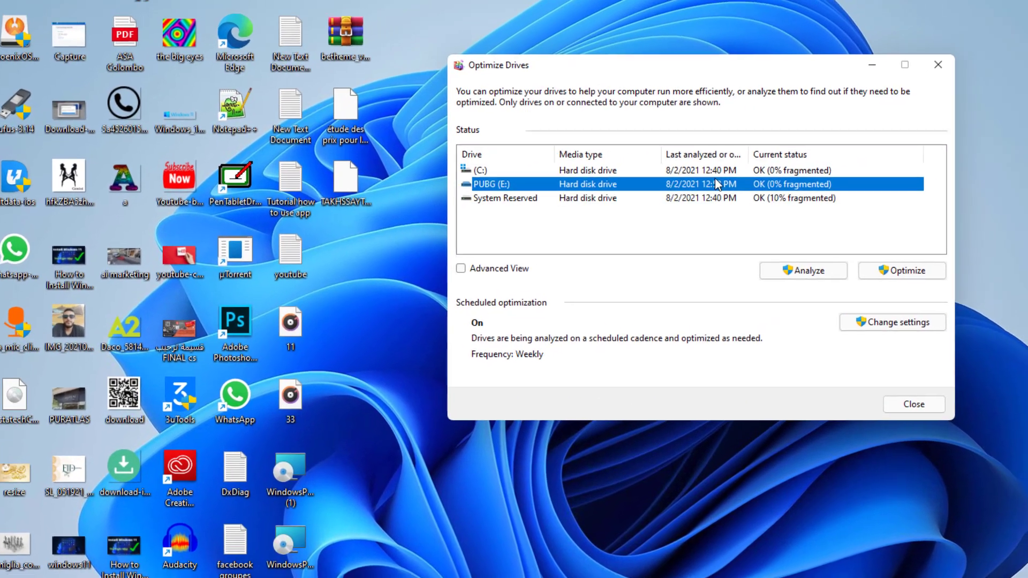
{"action": "left_click", "coordinate": [797, 129]}
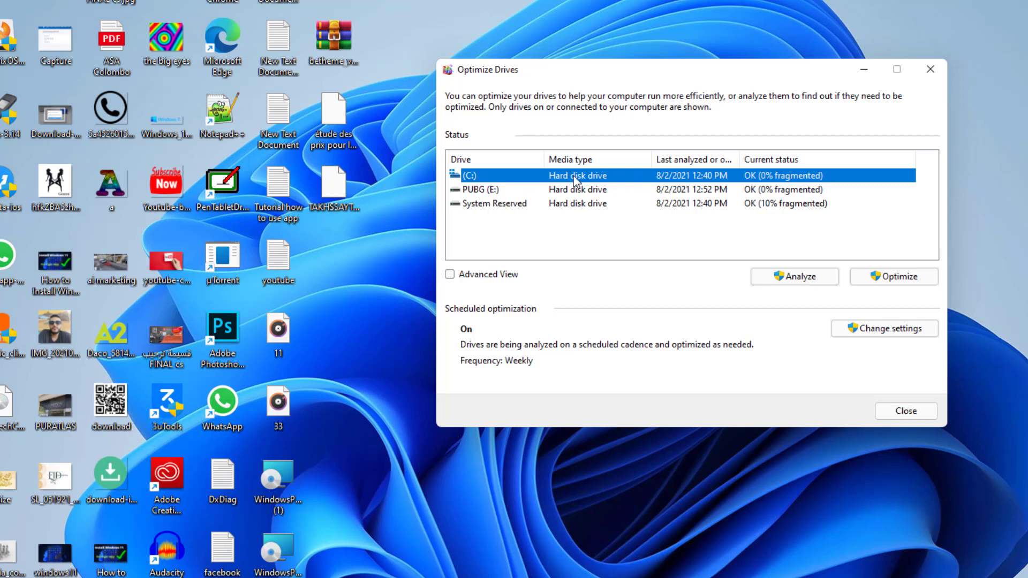
Select PUBG (E:) and analyze it, reporting OK (0% fragmented)
{"action": "left_click", "coordinate": [488, 191]}
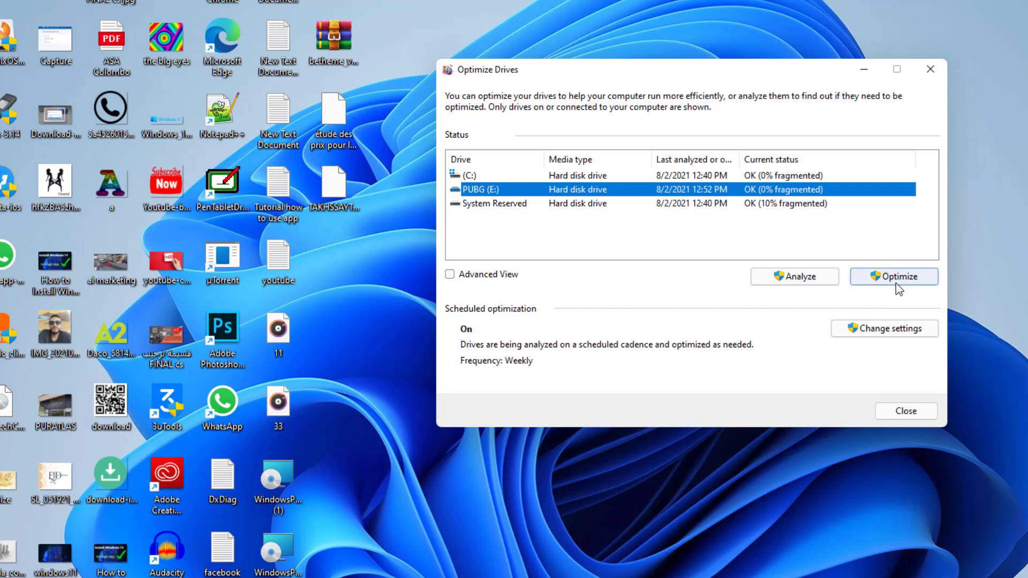
{"action": "left_click", "coordinate": [812, 282]}
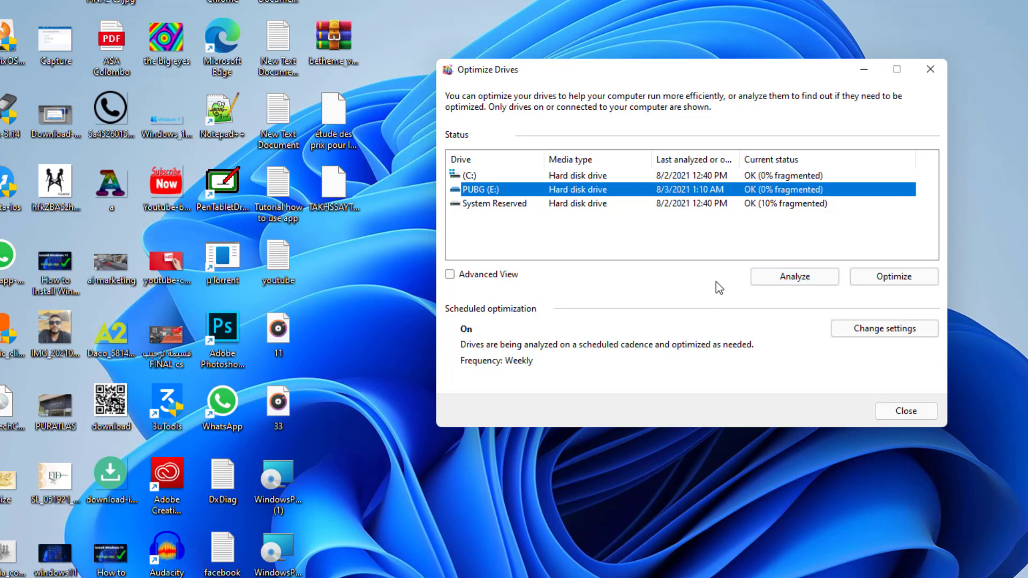
{"action": "left_click", "coordinate": [808, 285]}
Re-analyze PUBG (E:), then select (C:) and analyze it, showing 0% fragmented
{"action": "left_click", "coordinate": [787, 279]}
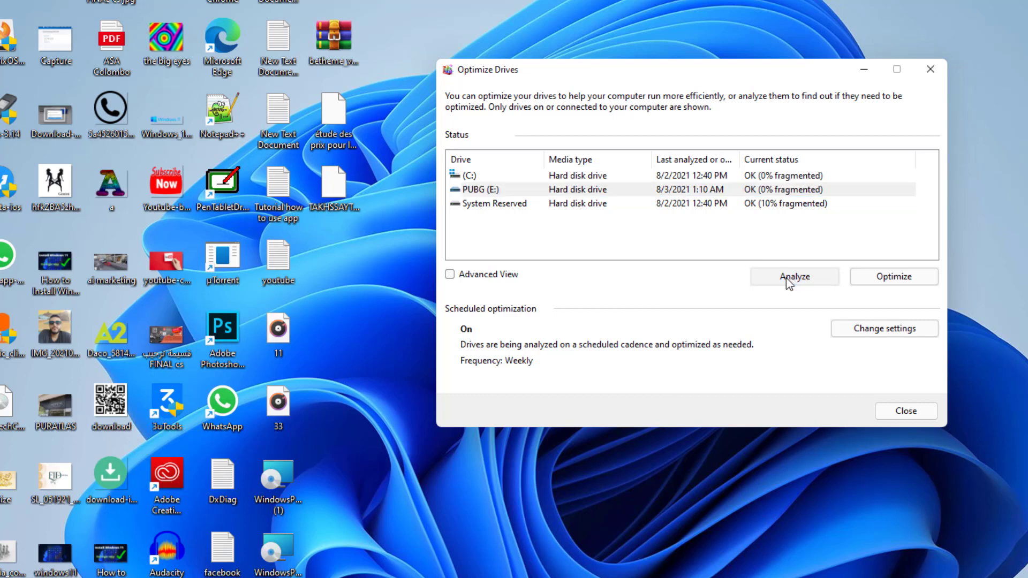
{"action": "left_click", "coordinate": [787, 280]}
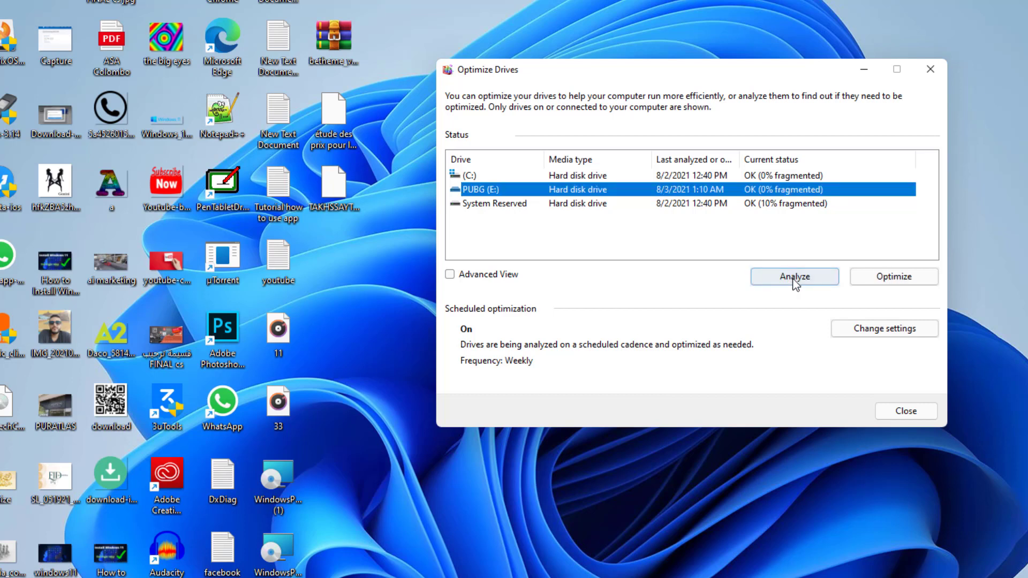
{"action": "left_click", "coordinate": [914, 278]}
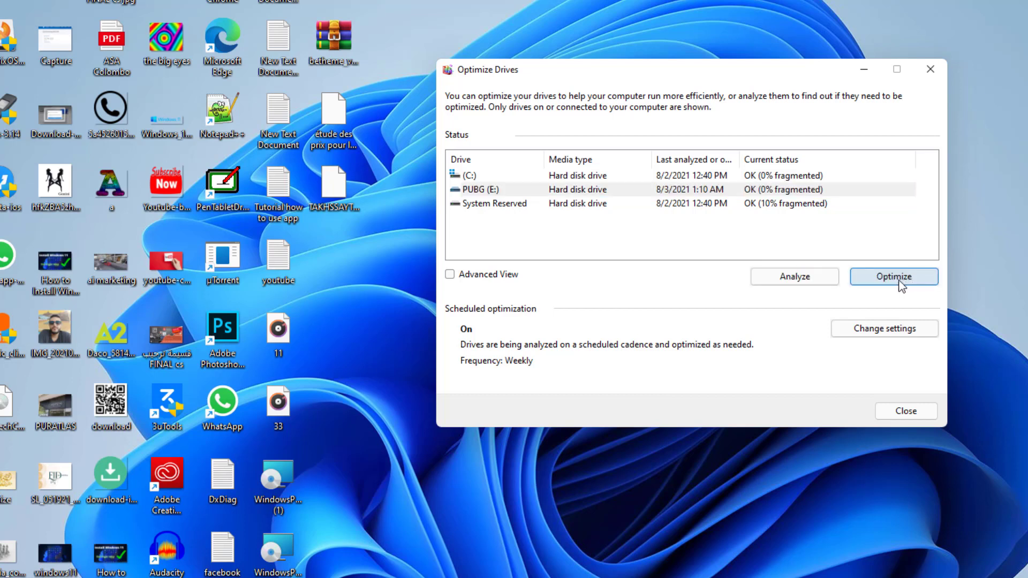
{"action": "left_click", "coordinate": [795, 281]}
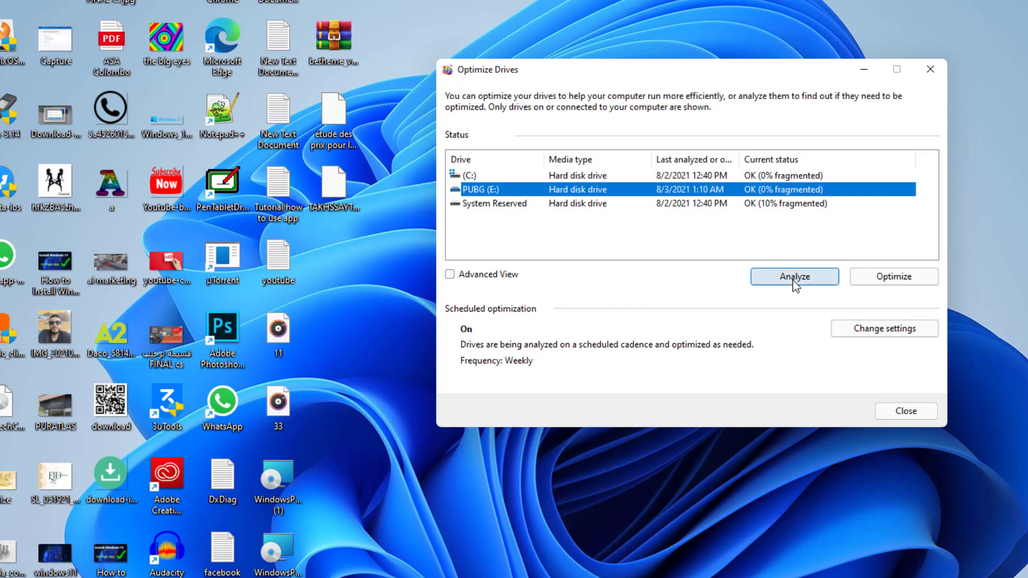
{"action": "left_click", "coordinate": [519, 177]}
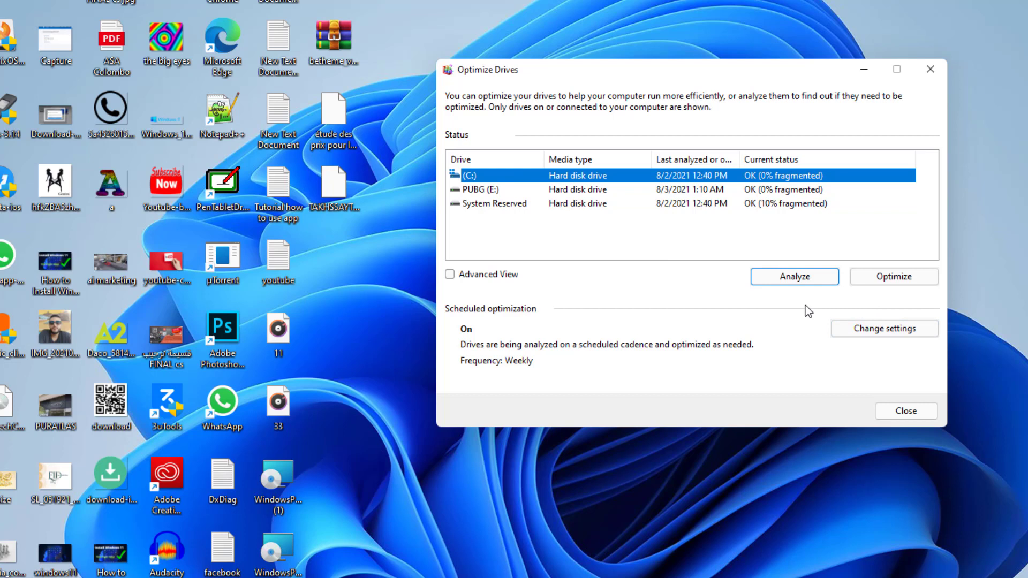
{"action": "left_click", "coordinate": [801, 278]}
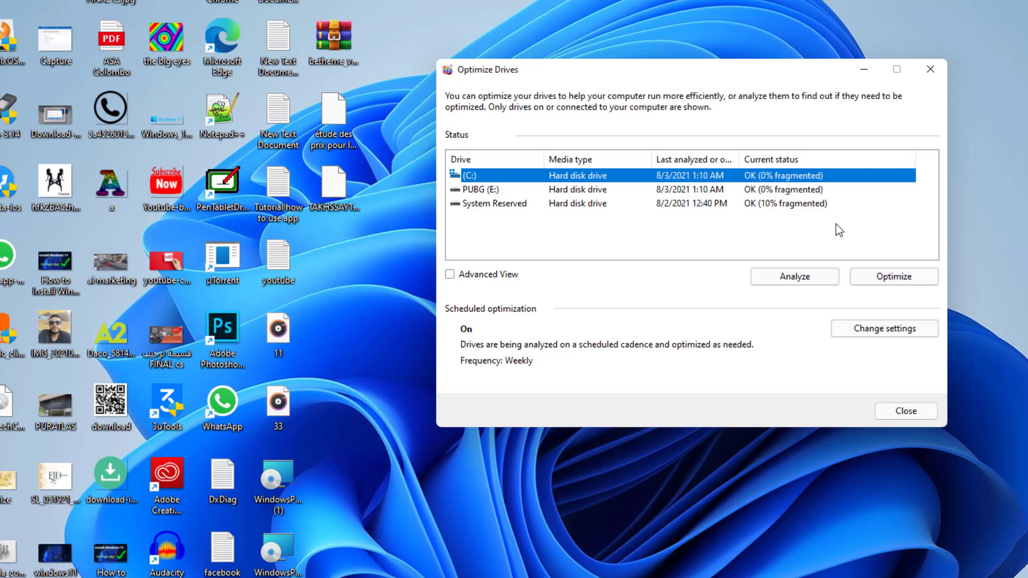
Start optimizing drive (C:), which reaches Pass 1: 30% relocated
{"action": "left_click", "coordinate": [902, 278]}
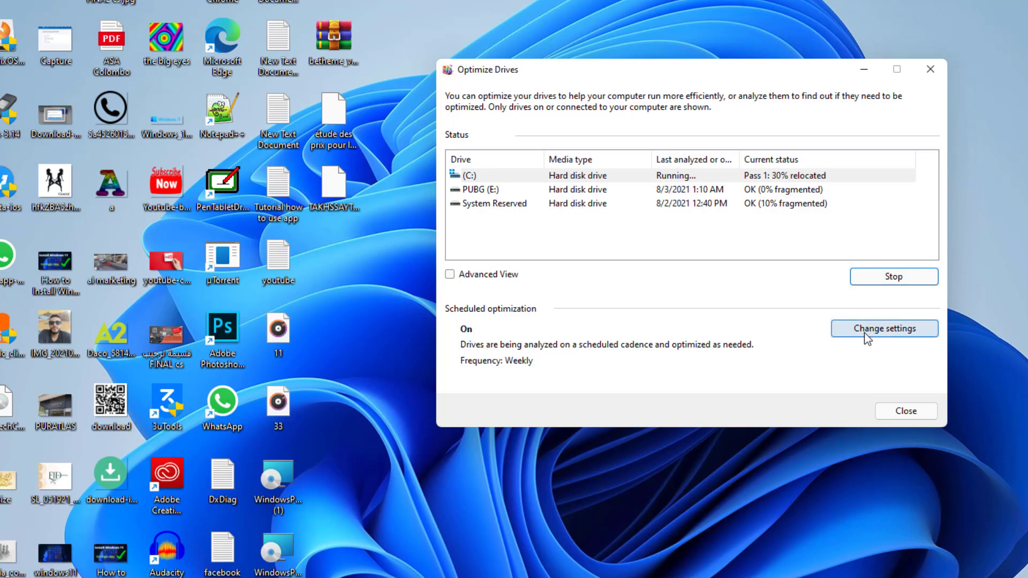
Open the optimization schedule settings and keep the frequency at Weekly
{"action": "left_click", "coordinate": [866, 335]}
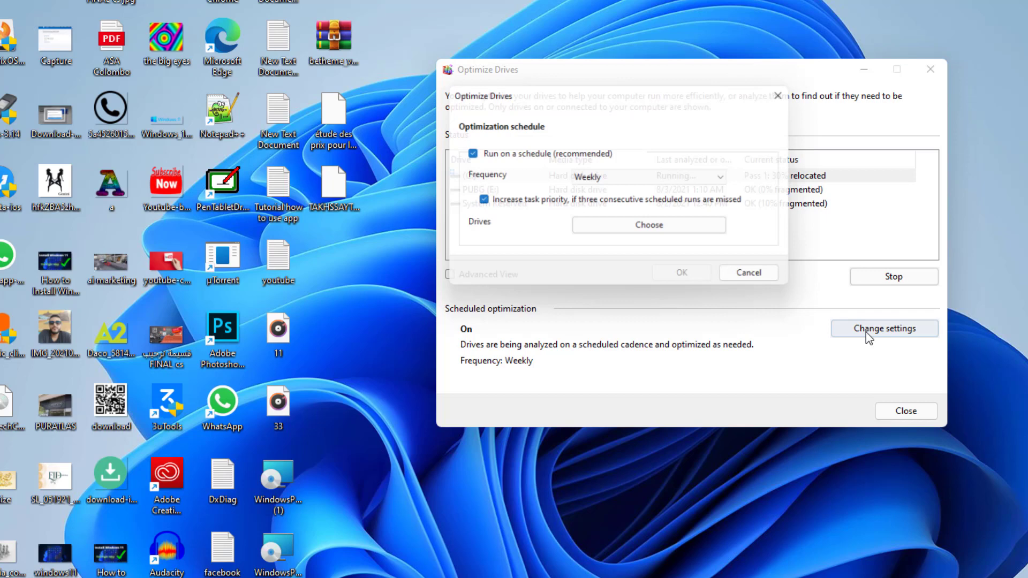
{"action": "left_click_drag", "start_coordinate": [556, 96], "coordinate": [657, 132]}
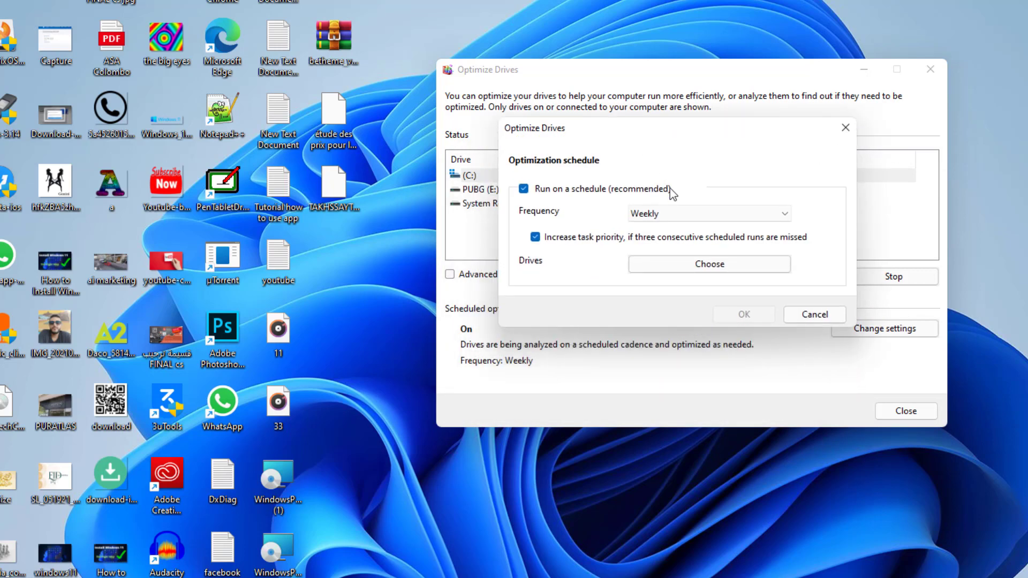
{"action": "left_click", "coordinate": [680, 219]}
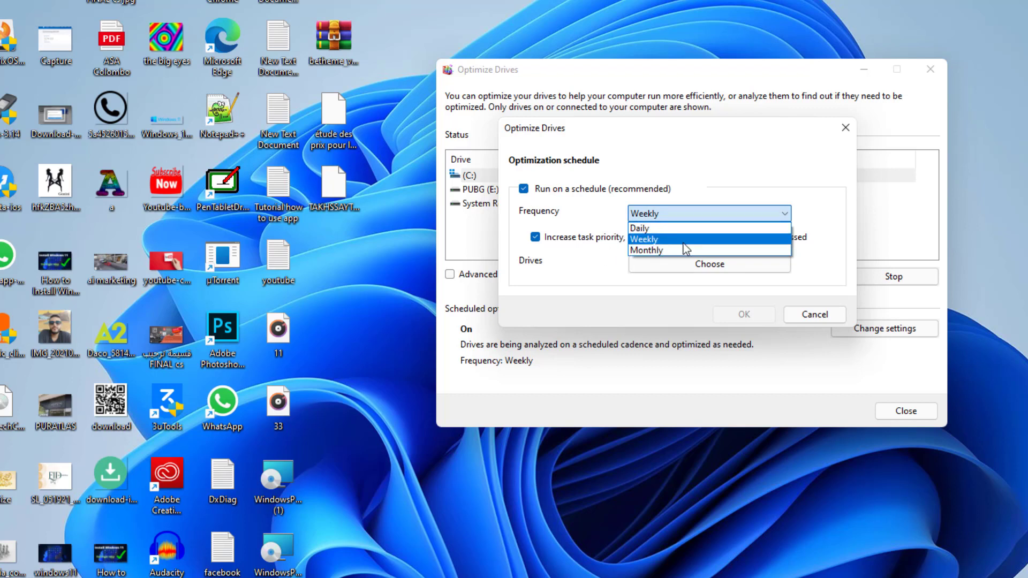
{"action": "left_click", "coordinate": [584, 197]}
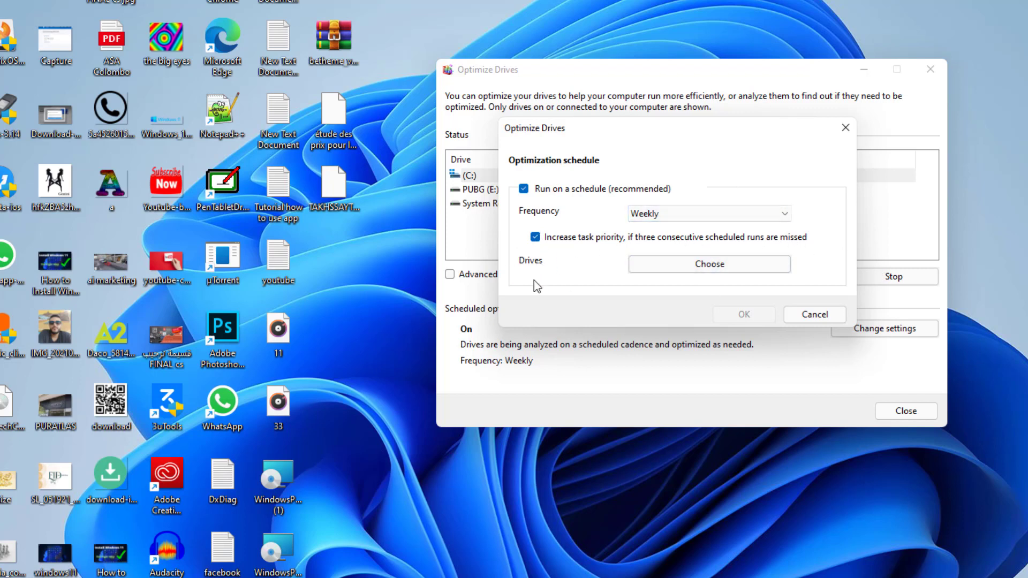
Open the drive chooser, leave (C:), PUBG (E:) and System Reserved all ticked, and close it
{"action": "left_click", "coordinate": [719, 267]}
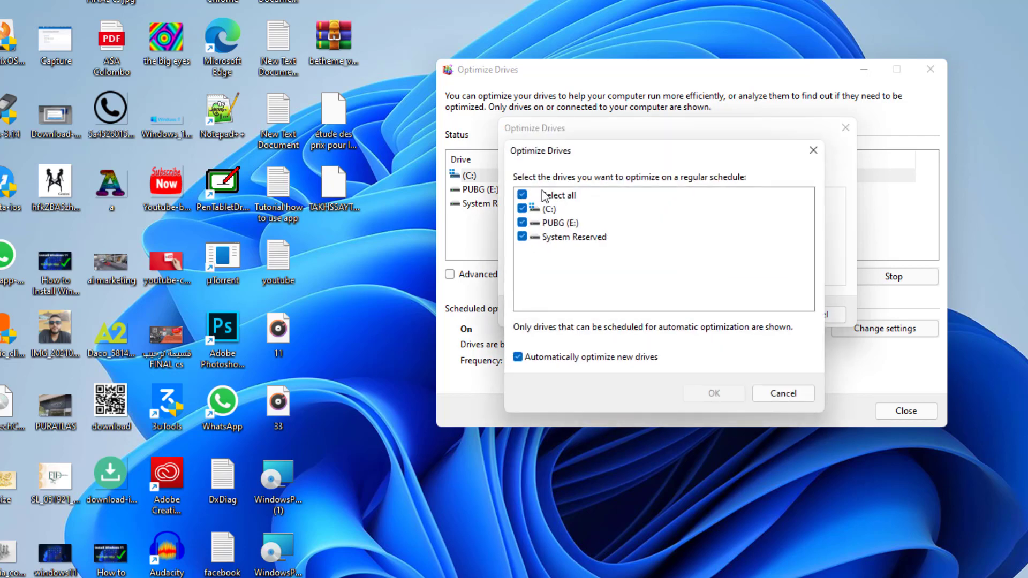
{"action": "left_click_drag", "start_coordinate": [592, 151], "coordinate": [799, 139]}
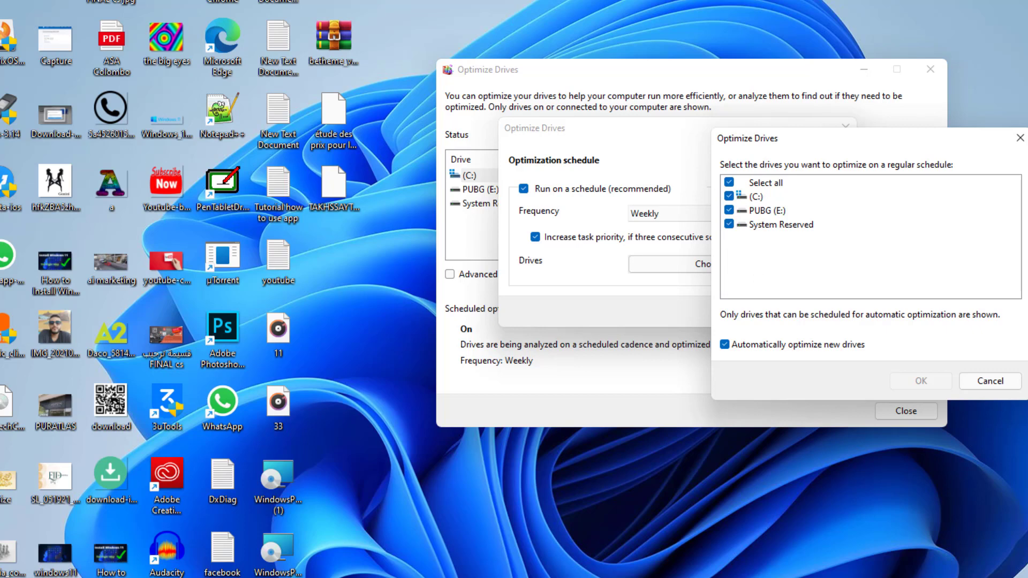
{"action": "left_click", "coordinate": [1019, 140]}
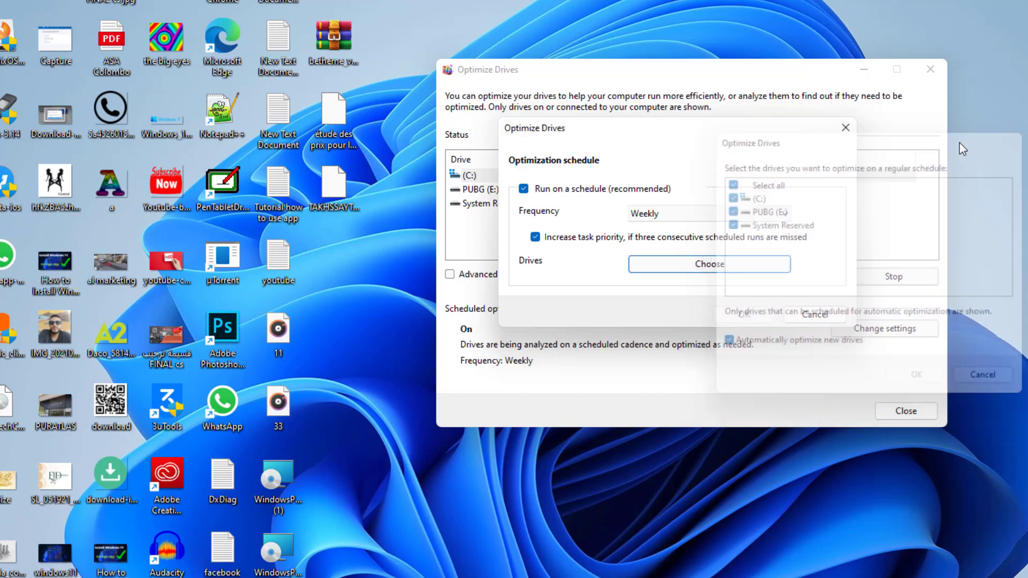
Close the schedule dialog and reposition Optimize Drives while (C:) keeps defragmenting
{"action": "left_click", "coordinate": [850, 134]}
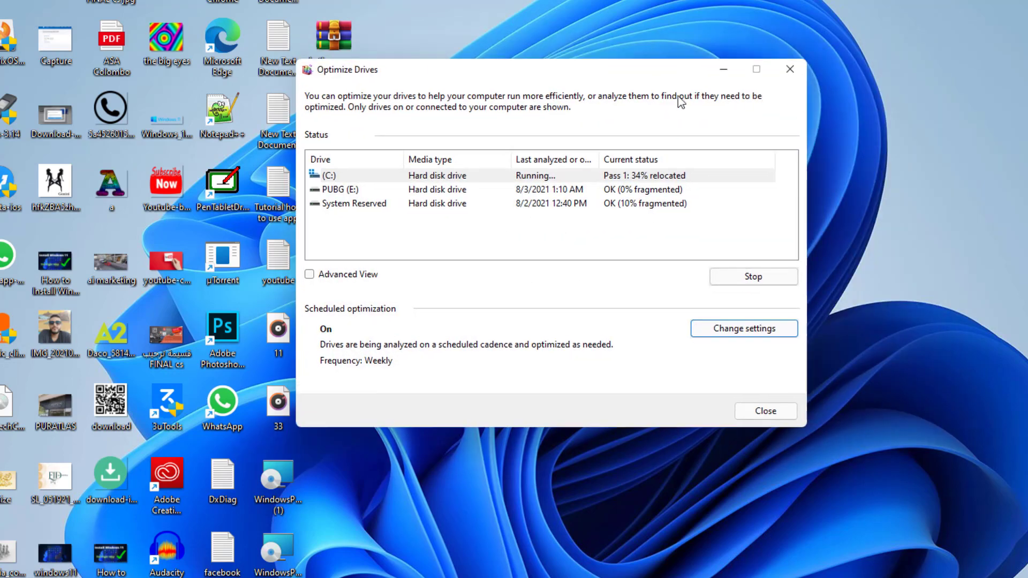
{"action": "left_click_drag", "start_coordinate": [820, 81], "coordinate": [703, 152]}
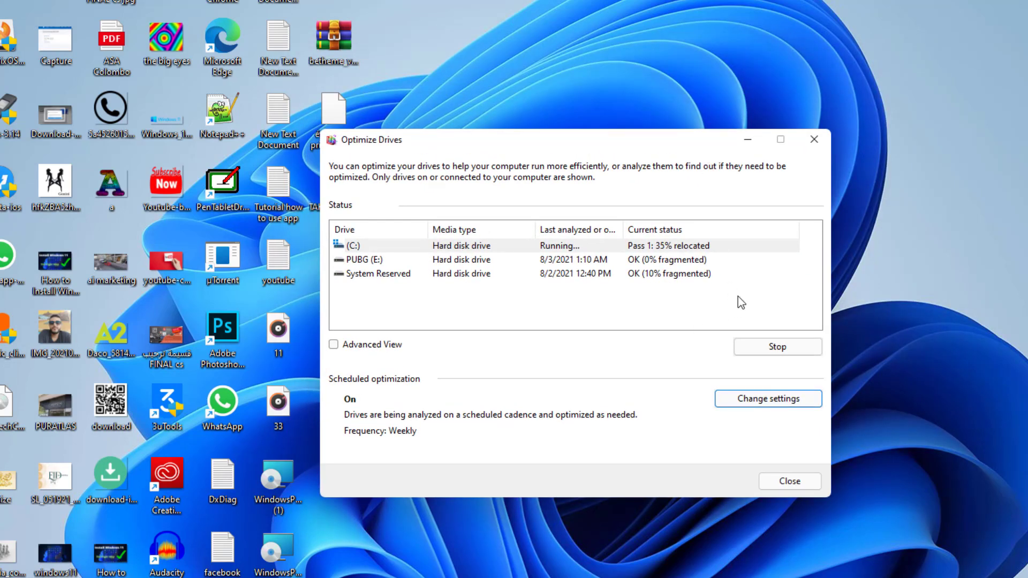